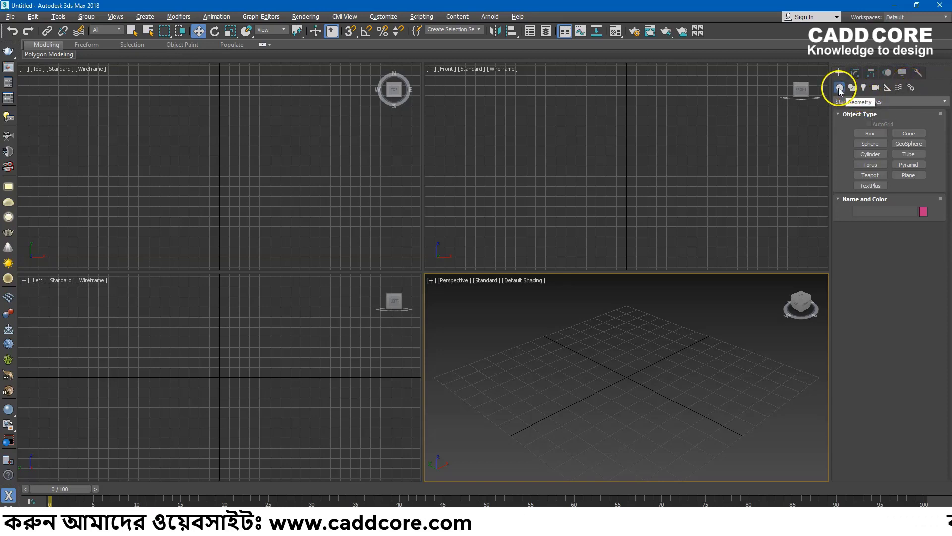
- Keep the Standard Primitives category and maximize the Perspective viewport with Alt+W
left_click(879, 103)
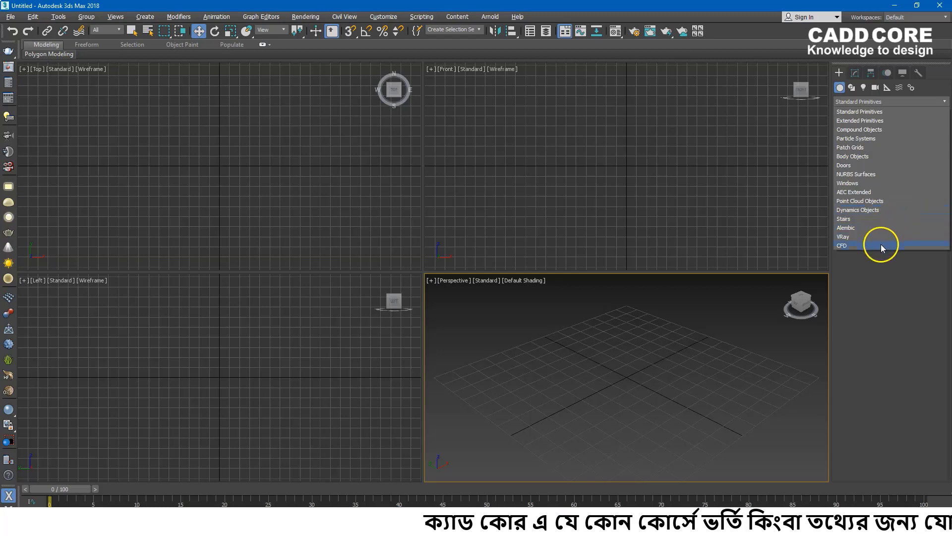
left_click(866, 111)
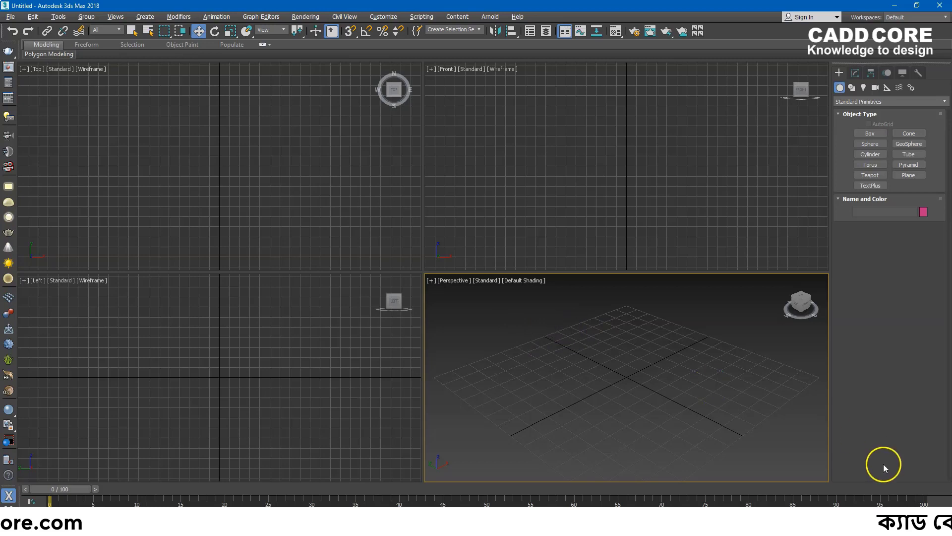
key("alt+w")
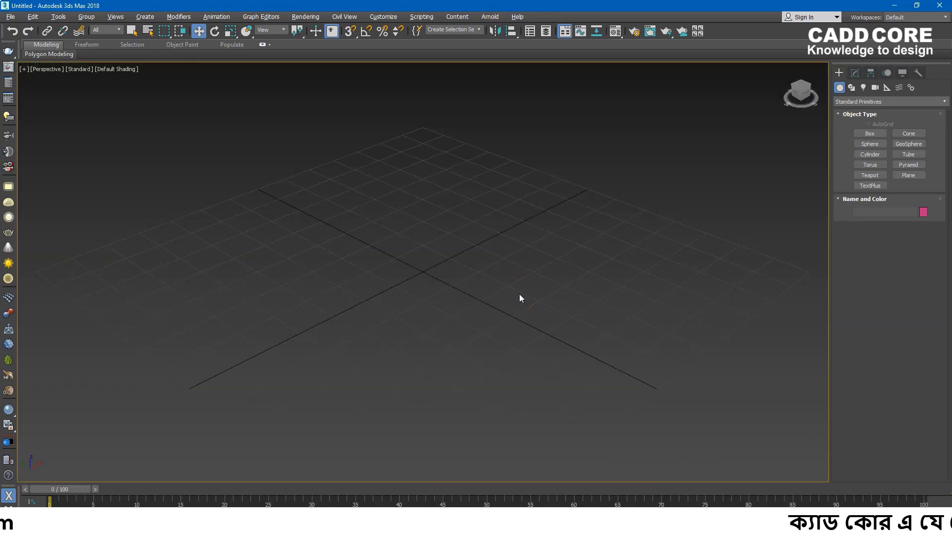
- Draw a tall rectangular box, Box001, on the grid, setting its base and height
left_click(872, 135)
left_click_drag(443, 144, 357, 379)
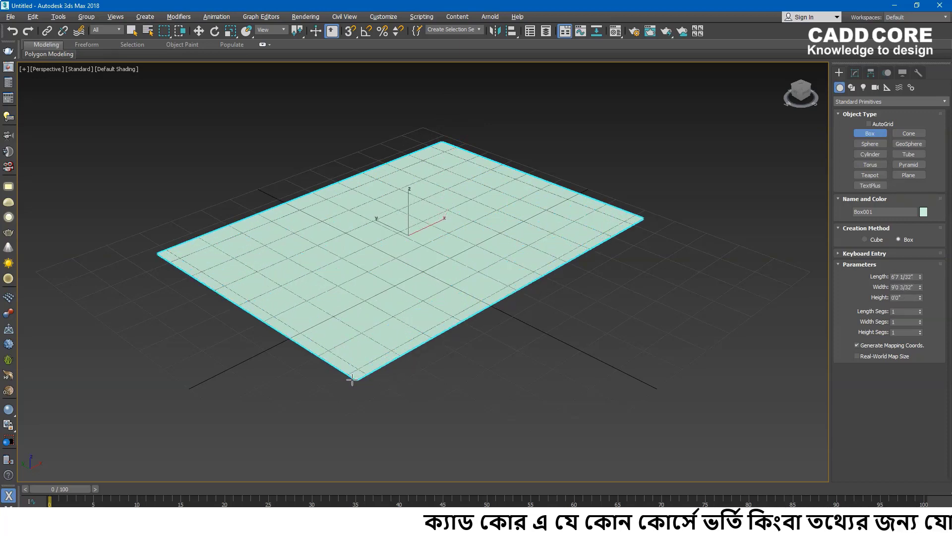
left_click_drag(357, 380, 357, 237)
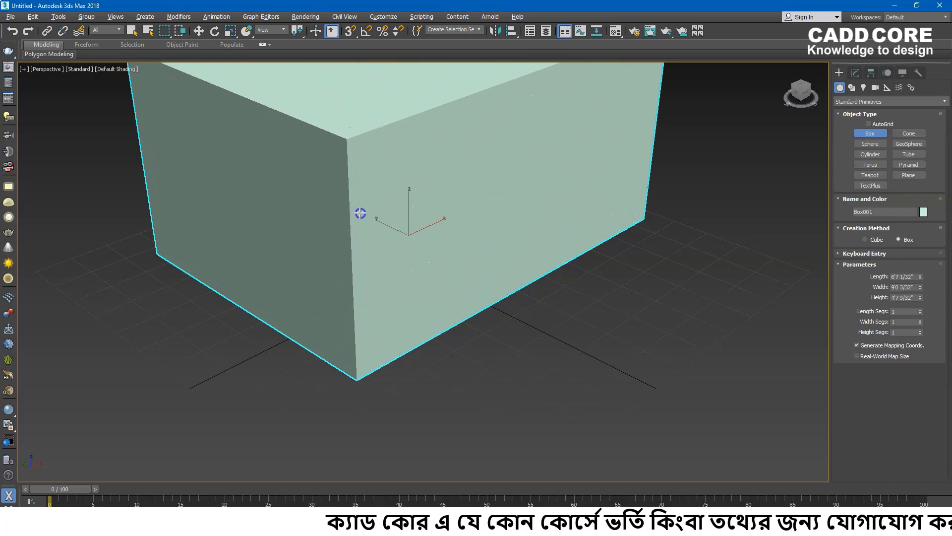
scroll(408, 243, "down", 4)
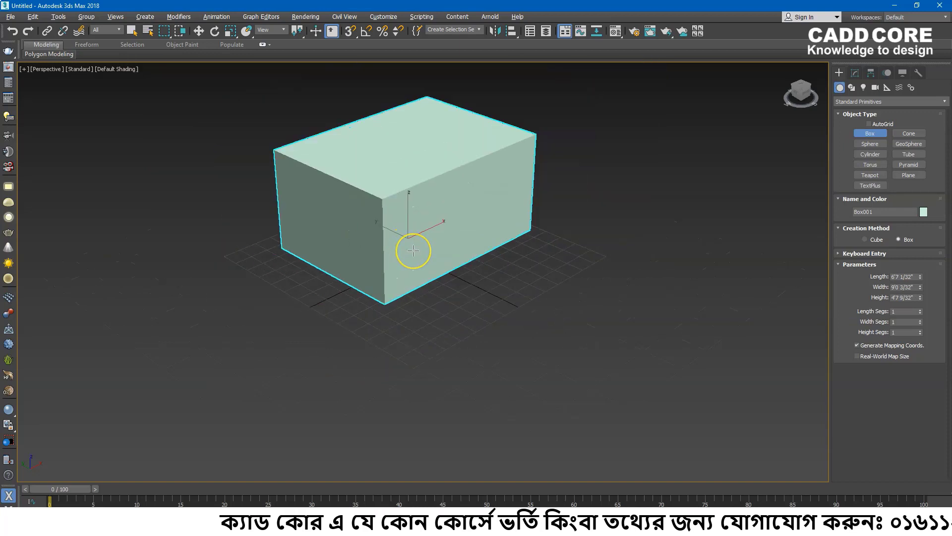
left_click(876, 137)
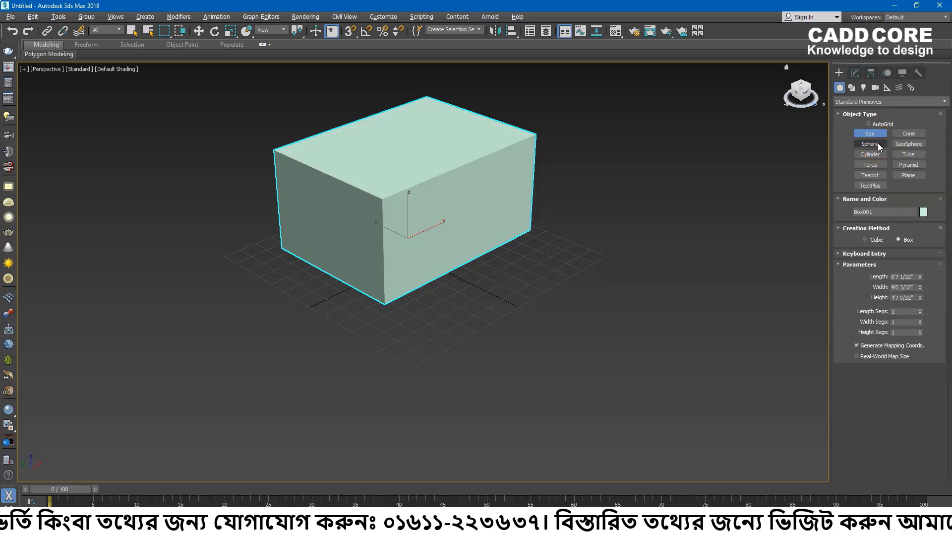
- Draw a yellow sphere, Sphere001, to the right of the box and end sphere creation
left_click(878, 145)
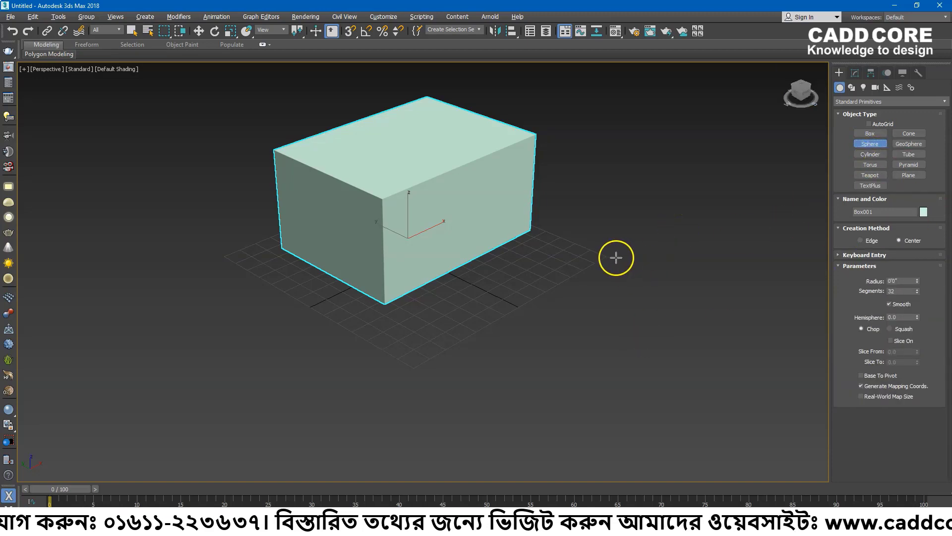
left_click_drag(616, 257, 620, 299)
left_click(676, 300)
right_click(677, 303)
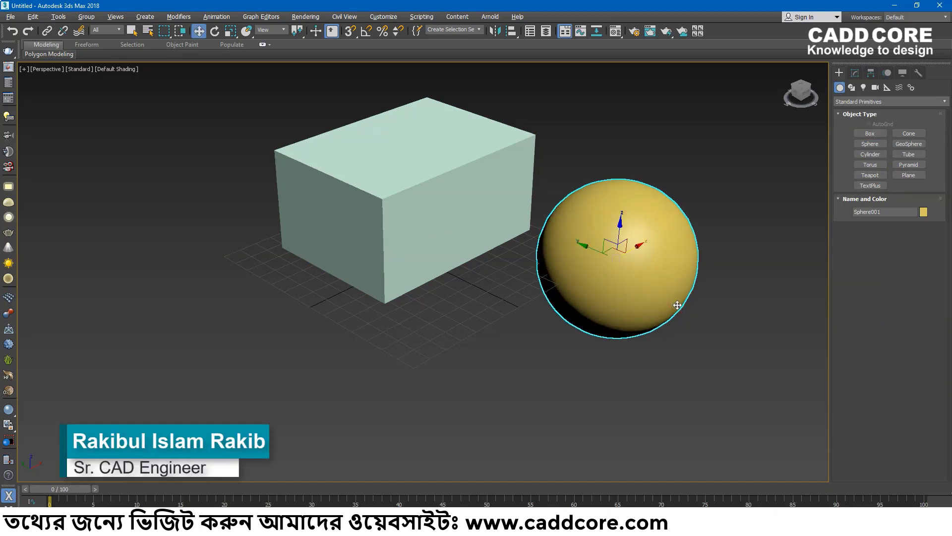
left_click(672, 292)
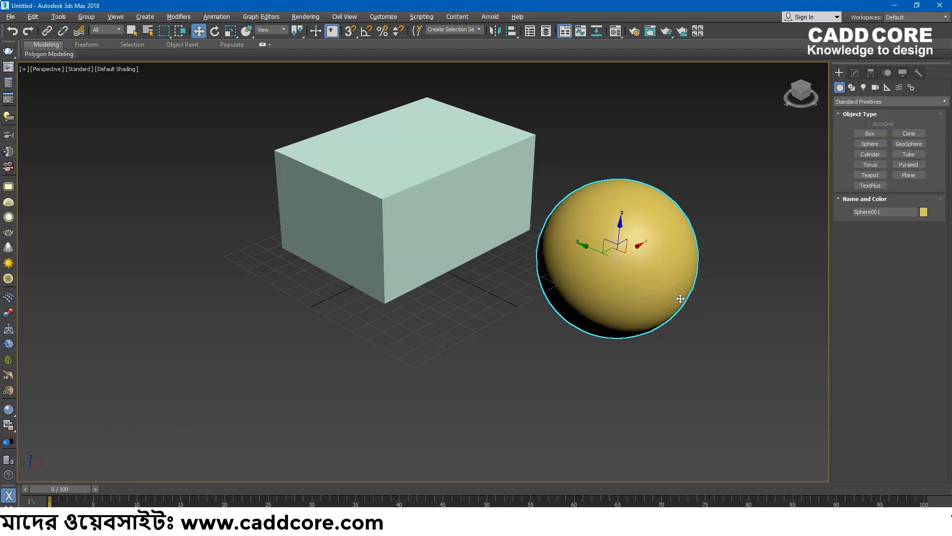
- Nudge the sphere on its own, then slide the box along X and back, left of the sphere
left_click(415, 203)
left_click(602, 229)
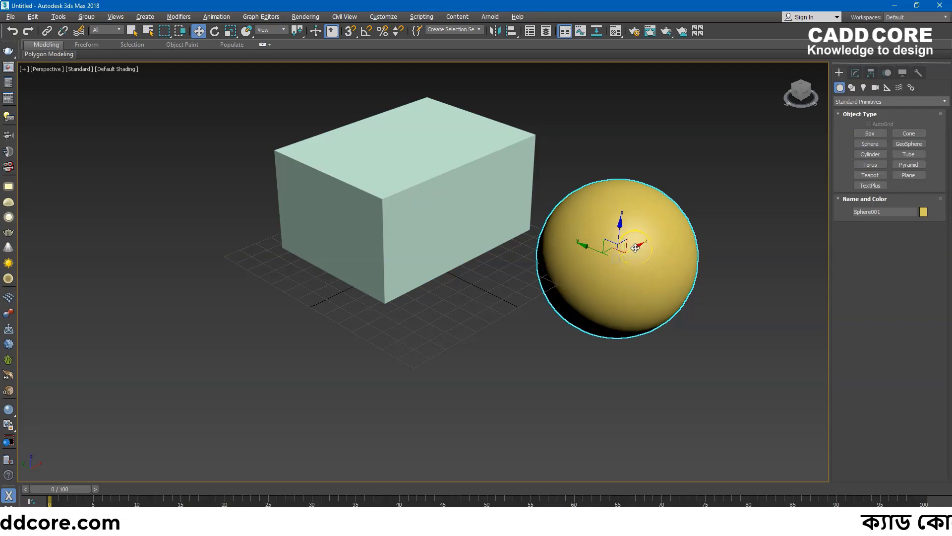
mouse_move(636, 248)
left_mouse_down()
mouse_move(675, 213)
mouse_move(601, 257)
mouse_move(657, 216)
mouse_move(605, 248)
mouse_move(555, 246)
mouse_move(585, 269)
left_mouse_up()
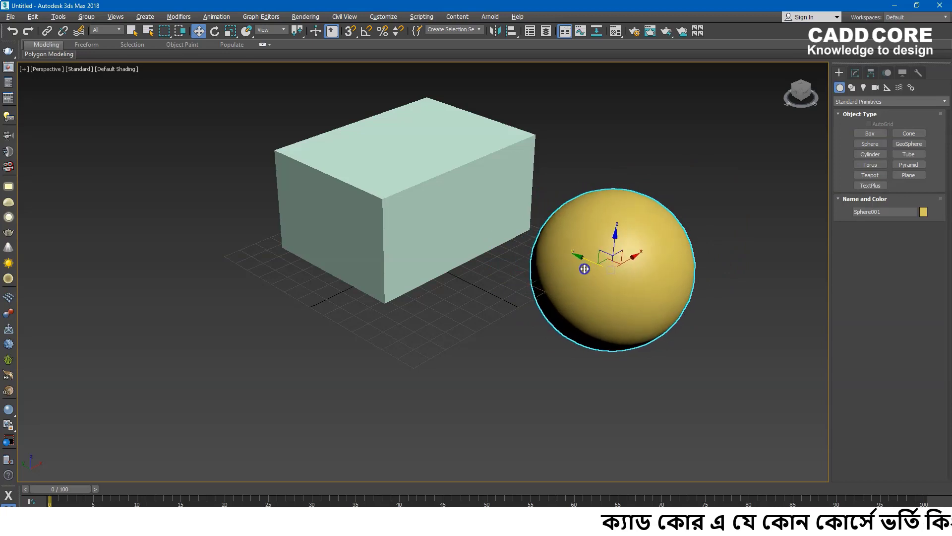
left_click(415, 200)
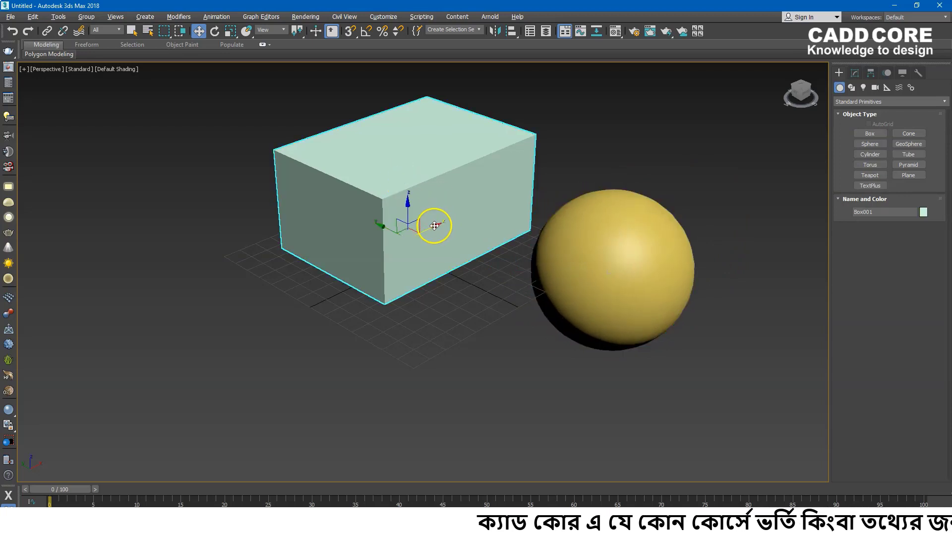
left_click_drag(433, 227, 498, 190)
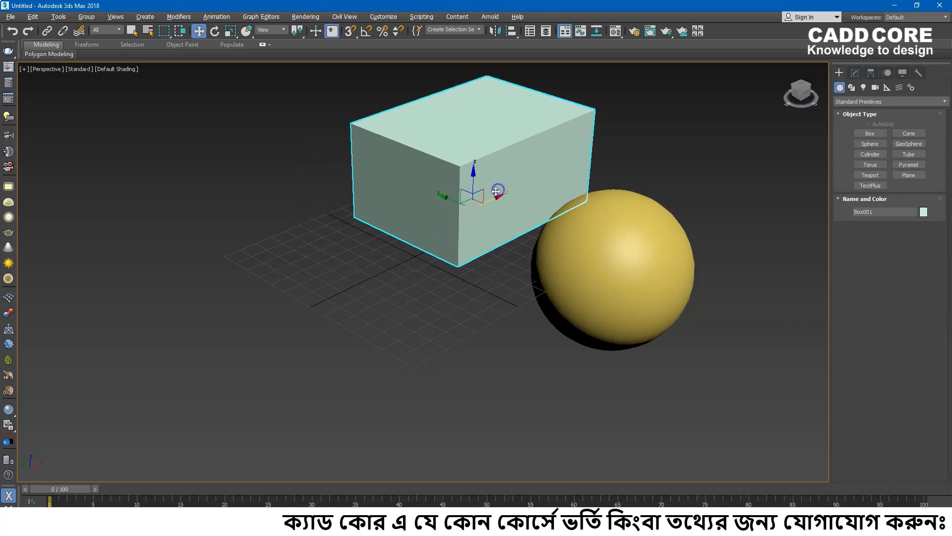
mouse_move(498, 195)
left_mouse_down()
mouse_move(444, 221)
mouse_move(349, 207)
mouse_move(378, 234)
left_mouse_up()
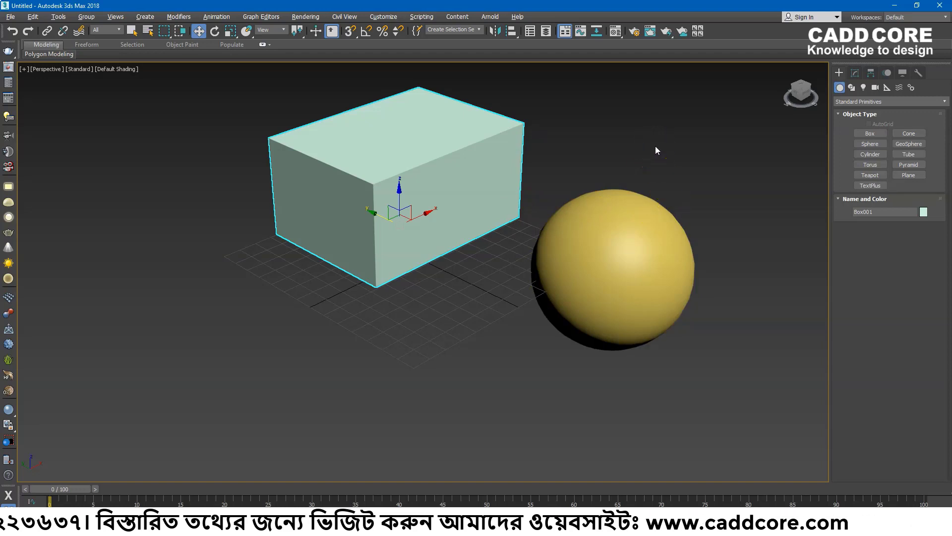
- Link the sphere to the box as its parent using Select and Link
left_click(613, 231)
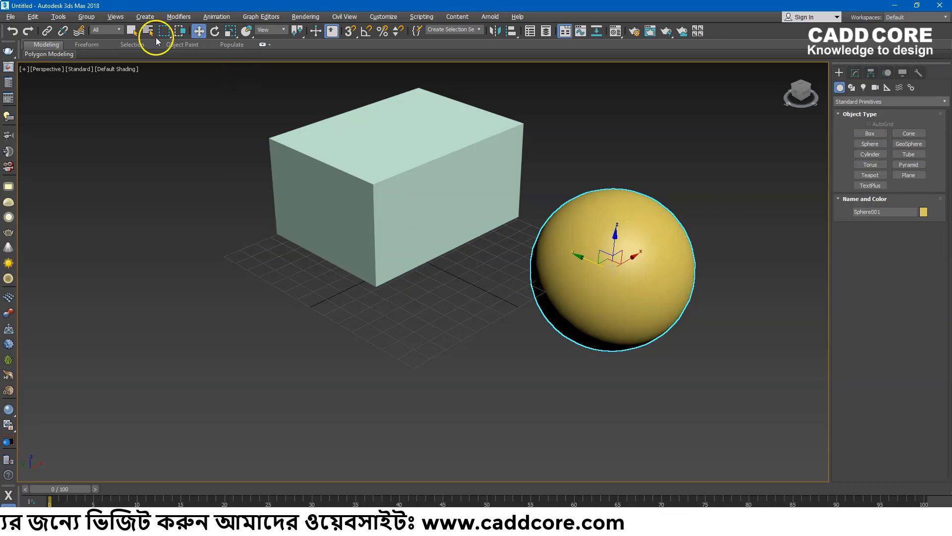
left_click(48, 31)
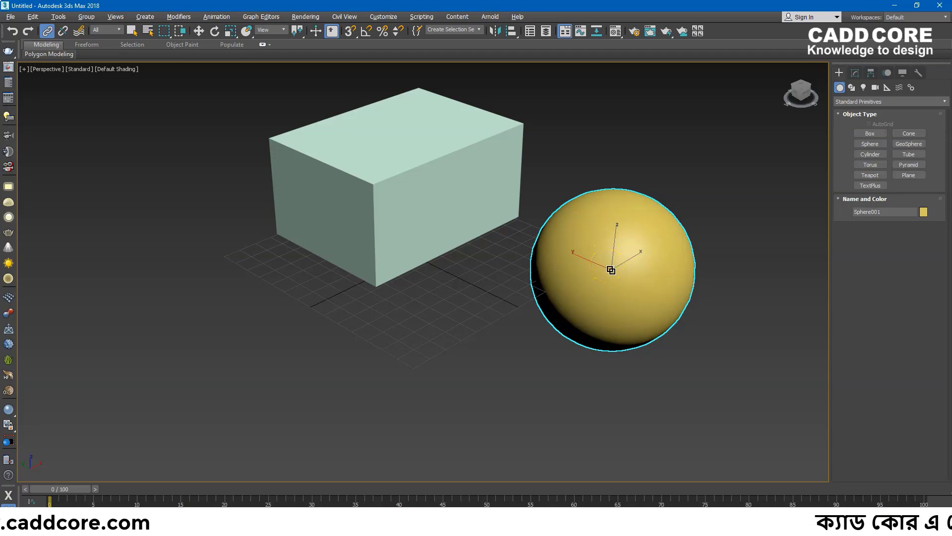
left_click_drag(609, 268, 444, 156)
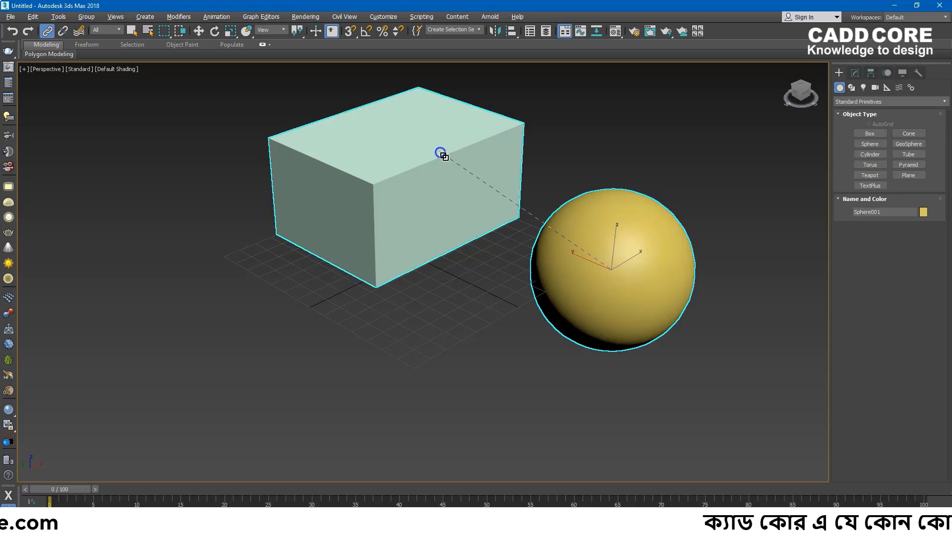
left_click(418, 149)
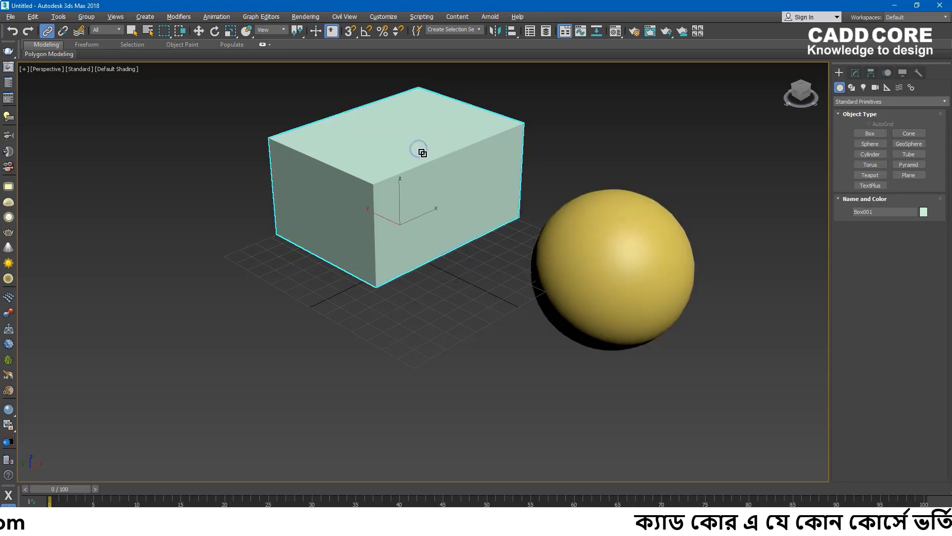
- Move the box to confirm the sphere follows, then undo the move
key("w")
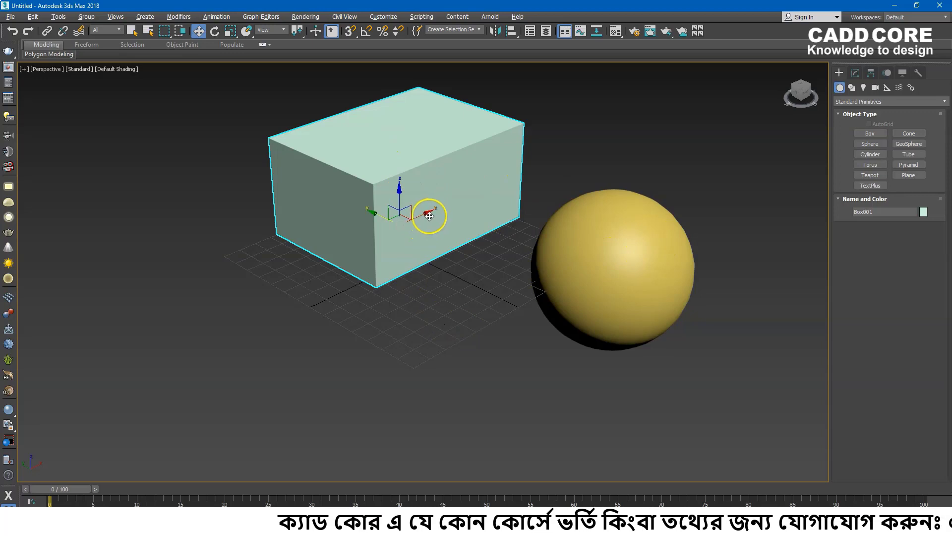
left_click_drag(427, 216, 506, 167)
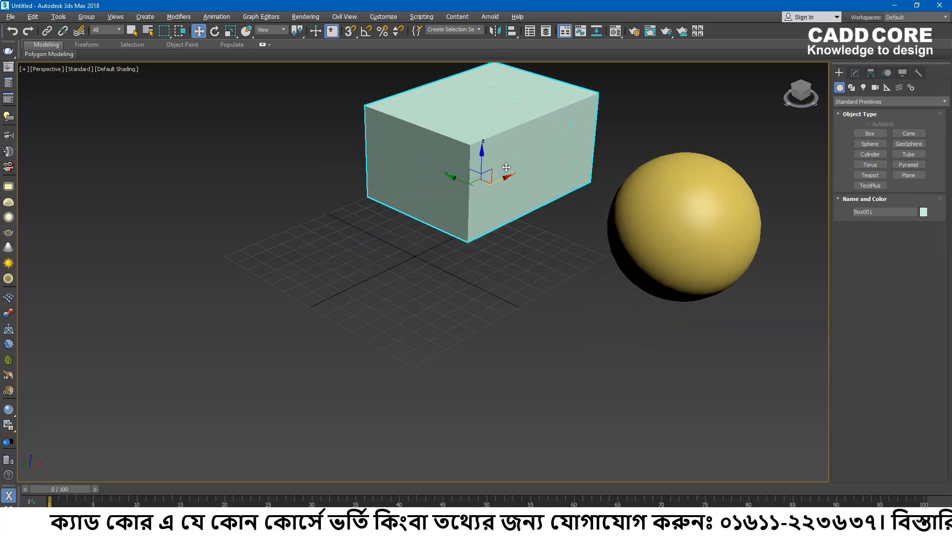
key("ctrl+z")
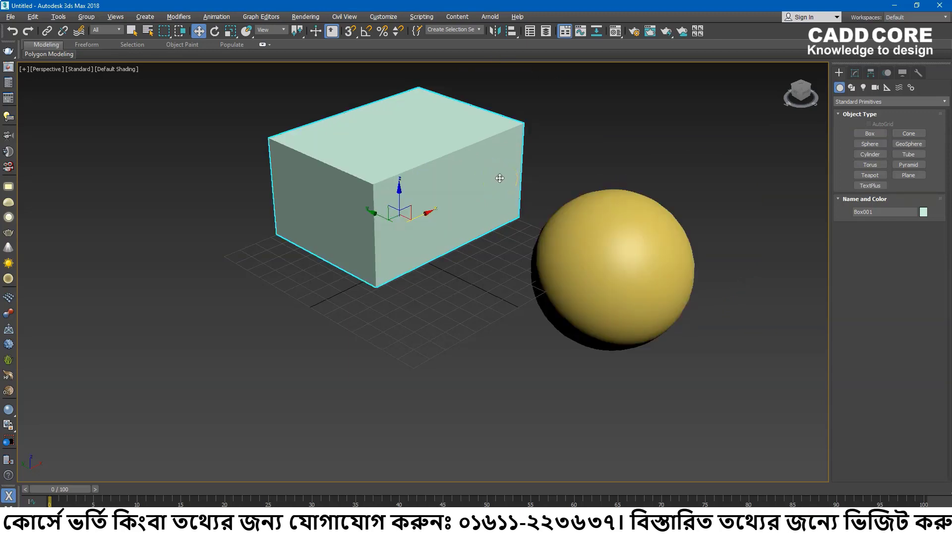
left_click(432, 173)
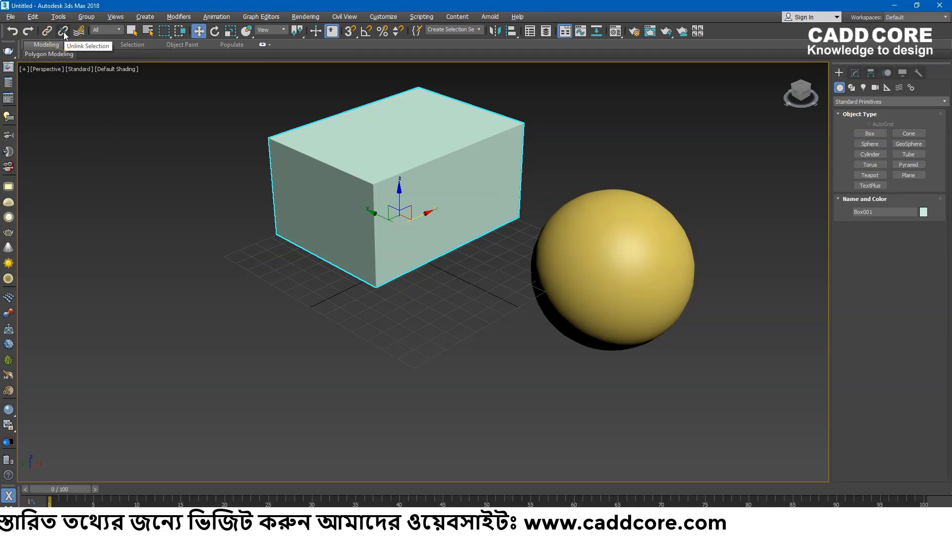
- Break the sphere's link to the box with Unlink Selection
left_click(391, 122)
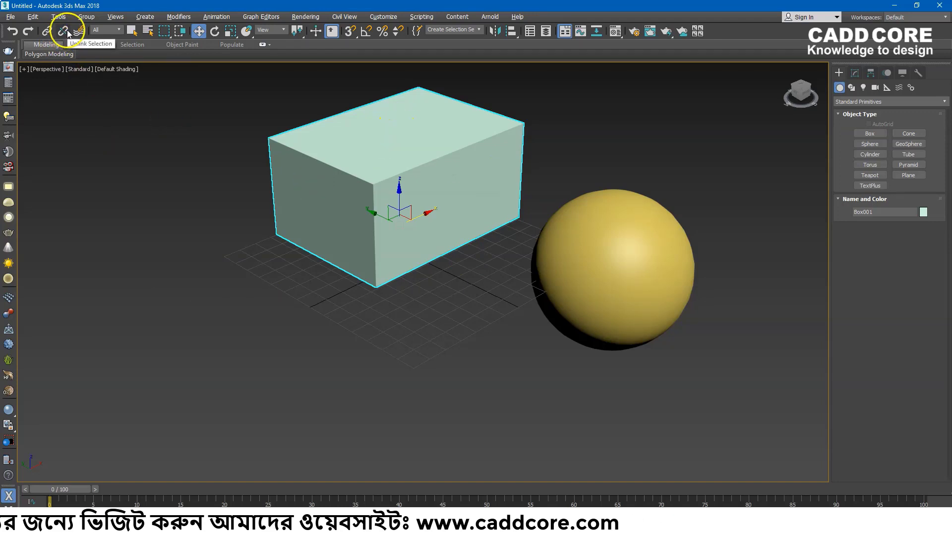
left_click(648, 242)
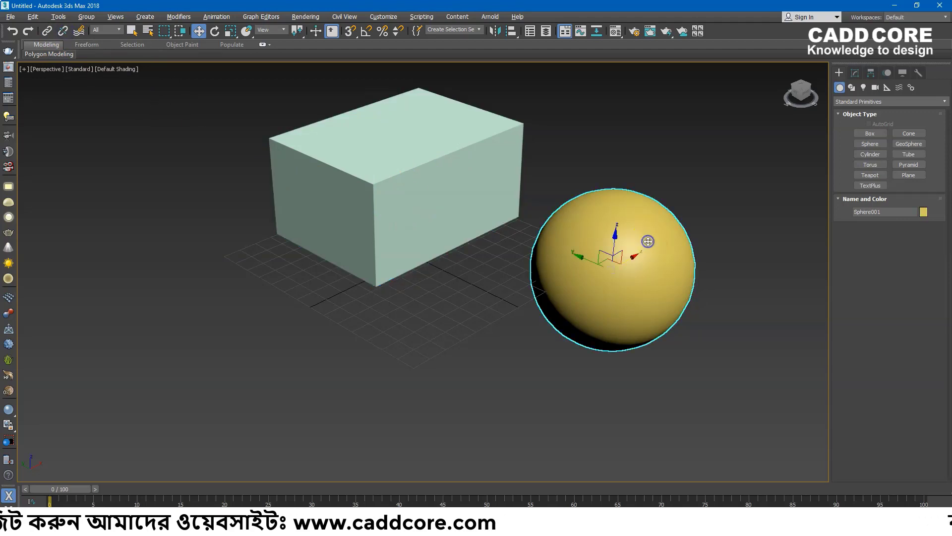
left_click(63, 30)
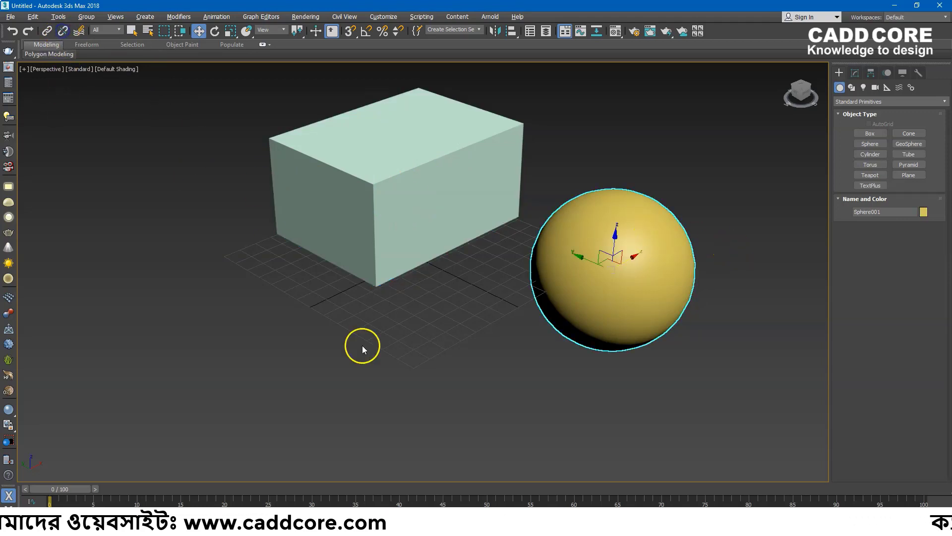
- Move the box and then the sphere separately to confirm they are independent
left_click(391, 174)
mouse_move(421, 214)
left_mouse_down()
mouse_move(506, 178)
mouse_move(406, 238)
left_mouse_up()
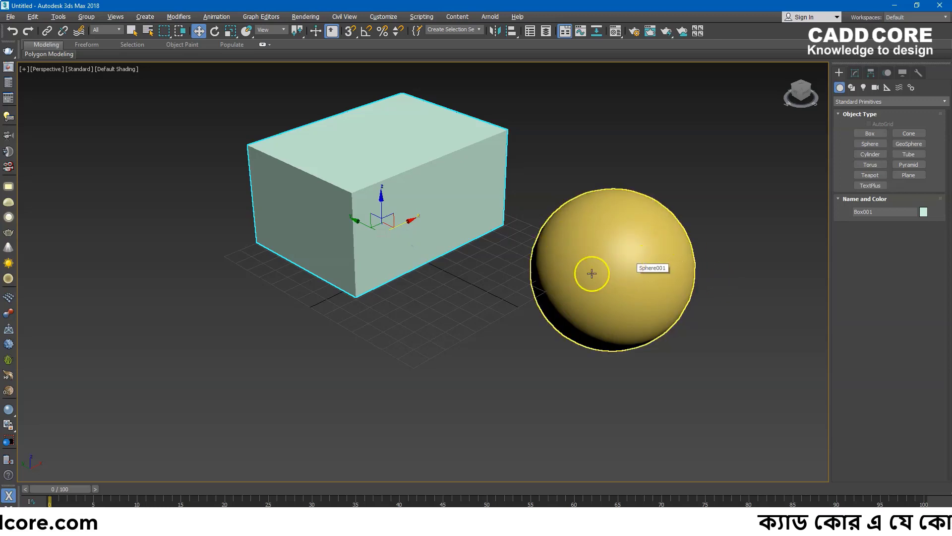
left_click(642, 262)
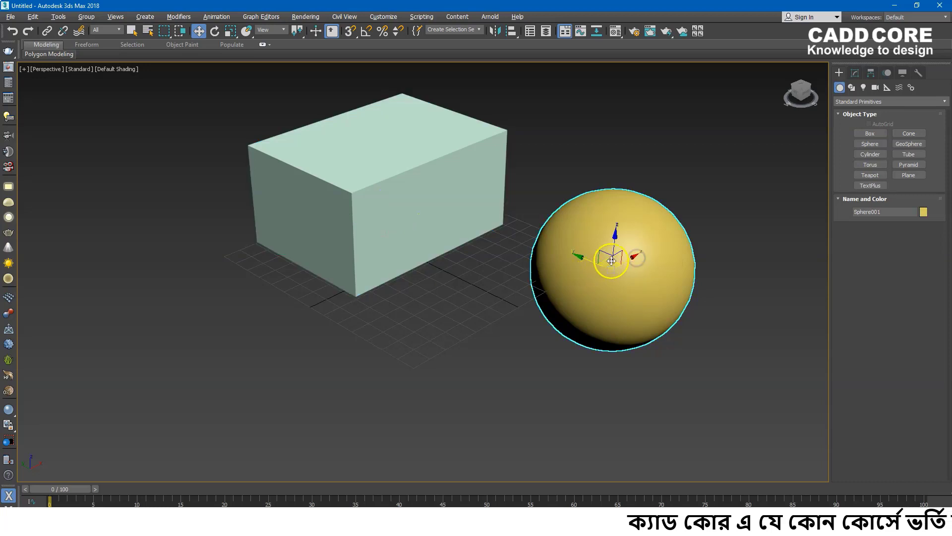
mouse_move(627, 260)
left_mouse_down()
mouse_move(691, 221)
mouse_move(557, 283)
mouse_move(629, 246)
mouse_move(599, 266)
mouse_move(602, 218)
mouse_move(597, 255)
mouse_move(551, 263)
mouse_move(566, 270)
left_mouse_up()
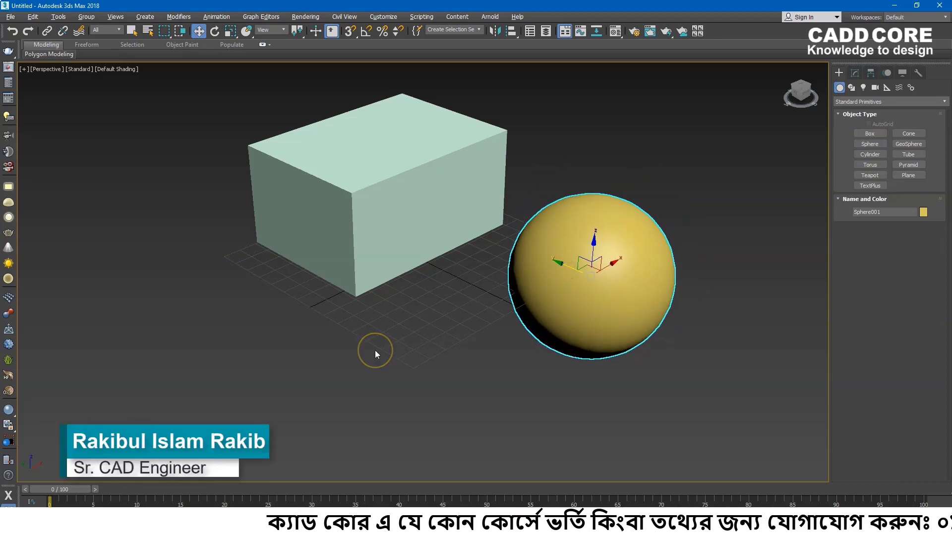